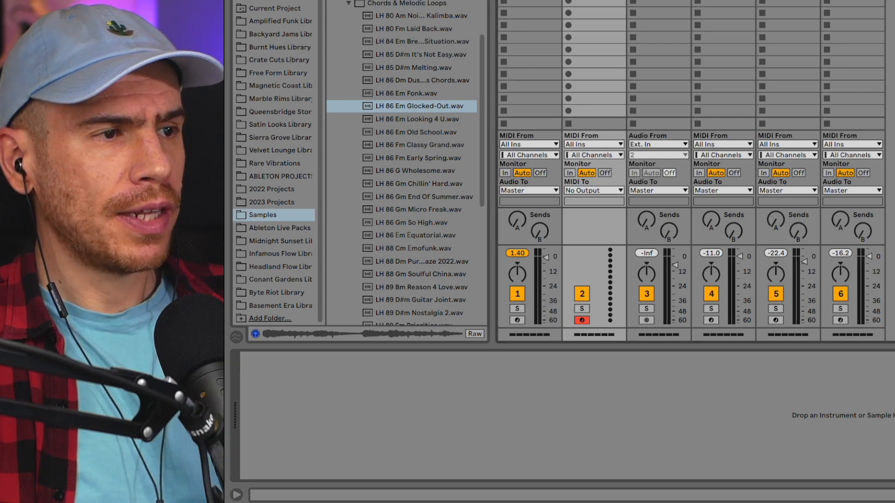
# Load LH 86 Em Glocked-Out.wav onto the empty MIDI track 2 and set it to Slice mode with Manual slicing
pyautogui.moveTo(404, 107); pyautogui.dragTo(405, 414)
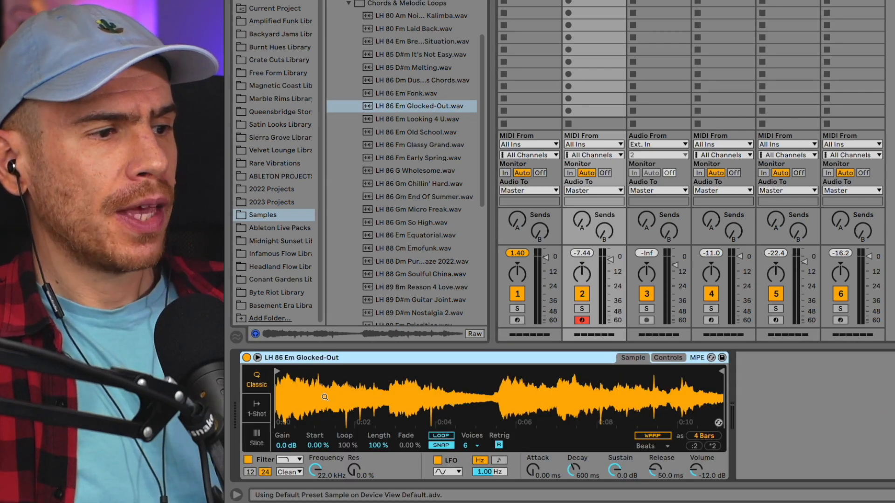
pyautogui.click(256, 438)
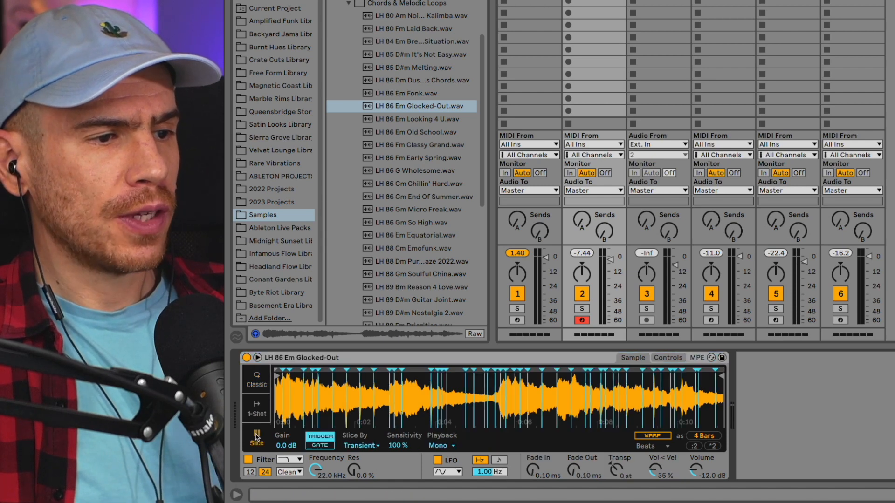
pyautogui.click(361, 446)
pyautogui.click(361, 487)
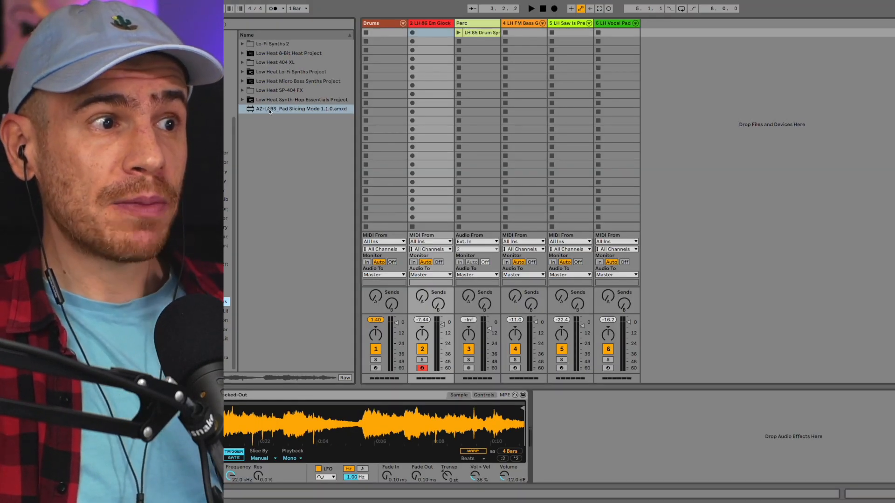
# Add the AZ-LABS Pad Slicing Mode device after the Glocked-Out sampler and enable Pad Slicing with Manual slicing
pyautogui.moveTo(269, 111); pyautogui.dragTo(573, 437)
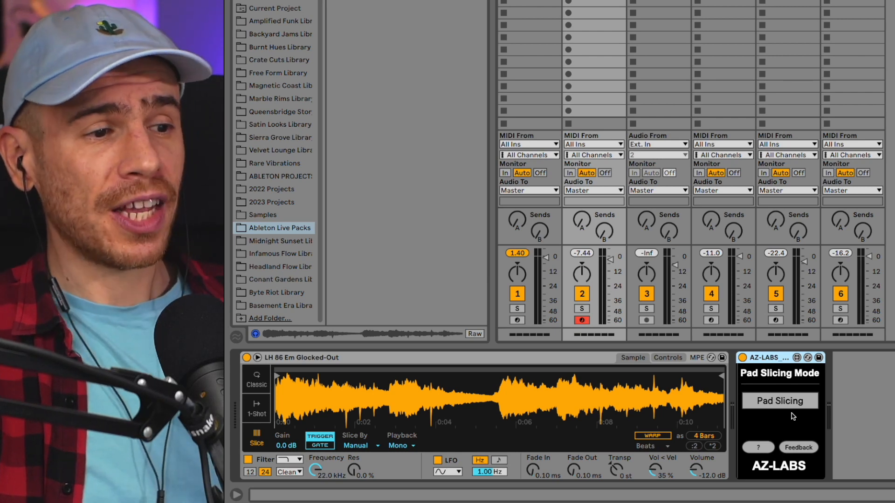
pyautogui.click(787, 407)
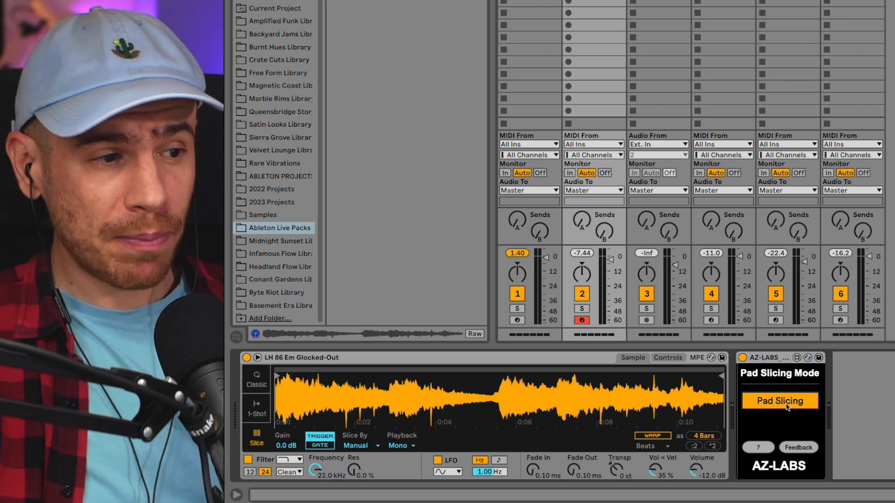
pyautogui.click(361, 447)
pyautogui.click(364, 486)
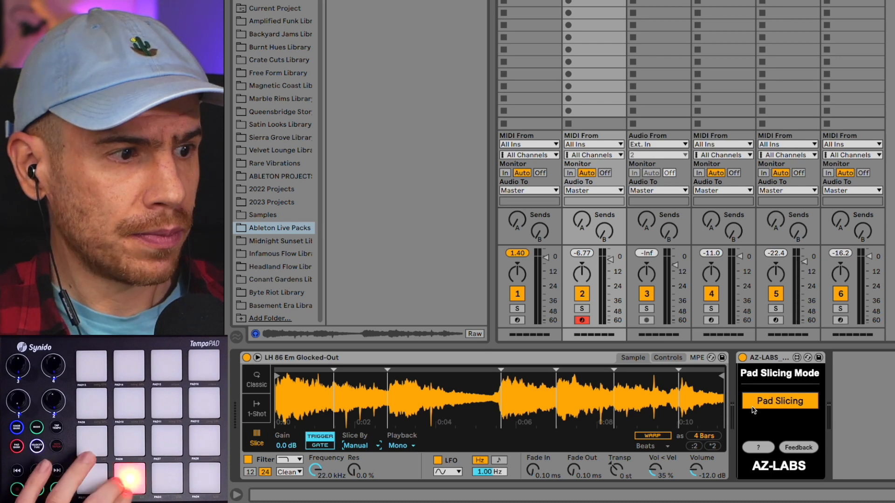
# Fine-tune the positions of the slice markers near 7 seconds and 10.1 seconds in the Glocked-Out waveform
pyautogui.moveTo(417, 394)
pyautogui.mouseDown()
pyautogui.moveTo(434, 434)
pyautogui.moveTo(130, 434)
pyautogui.moveTo(126, 455)
pyautogui.mouseUp()
pyautogui.click(512, 371)
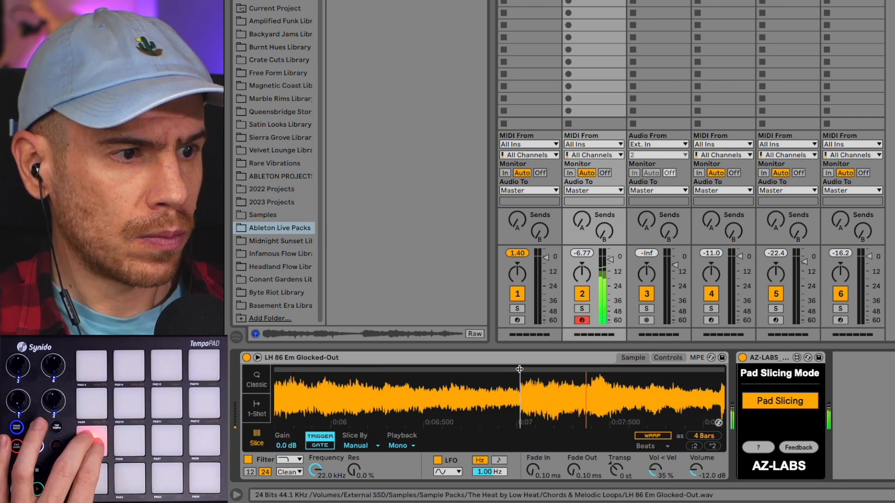
pyautogui.moveTo(513, 371)
pyautogui.mouseDown()
pyautogui.moveTo(306, 371)
pyautogui.moveTo(153, 359)
pyautogui.moveTo(140, 410)
pyautogui.mouseUp()
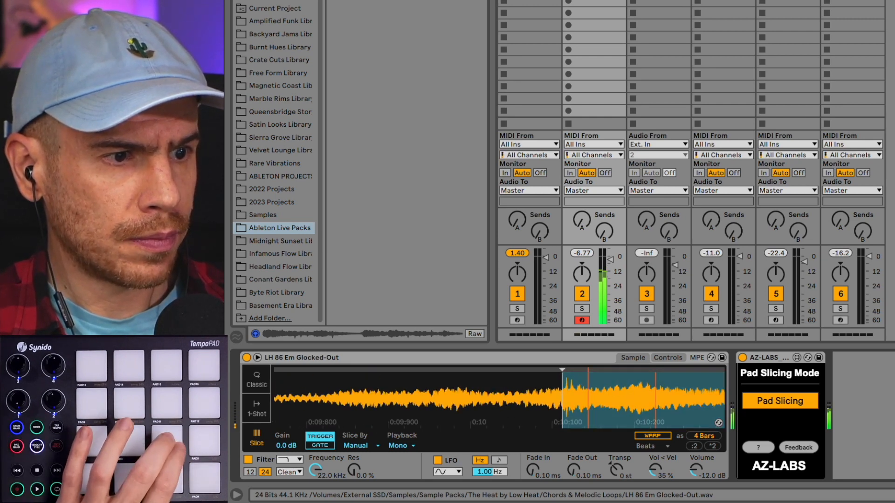
pyautogui.moveTo(562, 387); pyautogui.dragTo(683, 386)
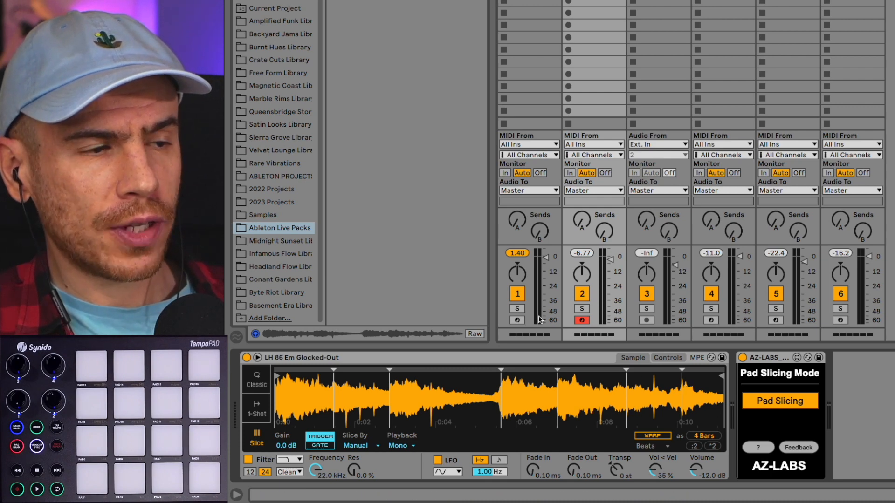
# Arm the Drums track and assign the Drum Rack's closed and open hi-hat chains to choke group 1
pyautogui.click(518, 321)
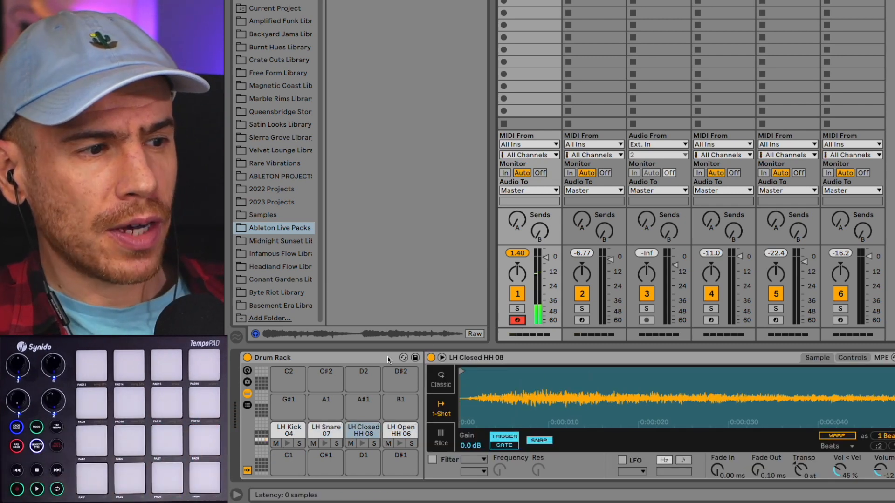
pyautogui.click(248, 407)
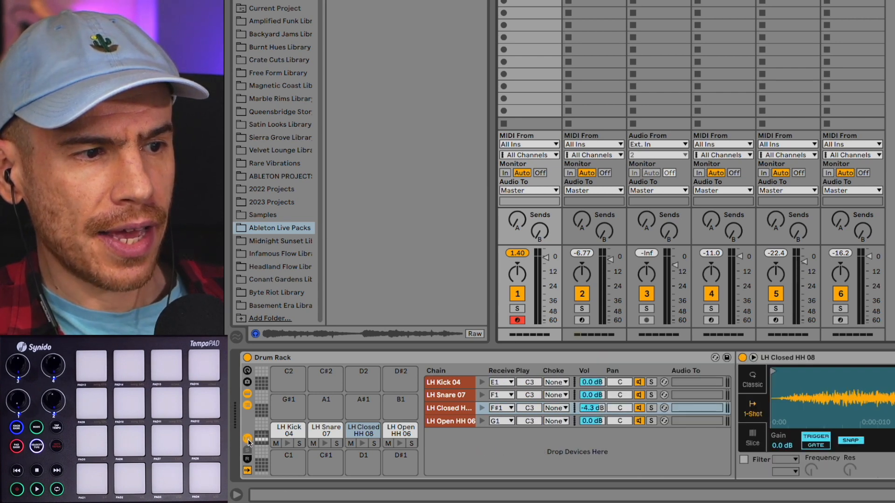
pyautogui.click(556, 408)
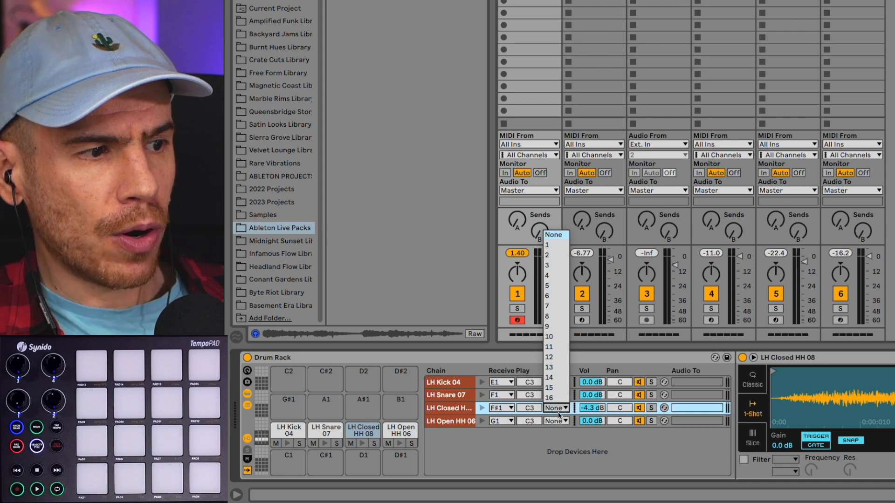
pyautogui.click(560, 246)
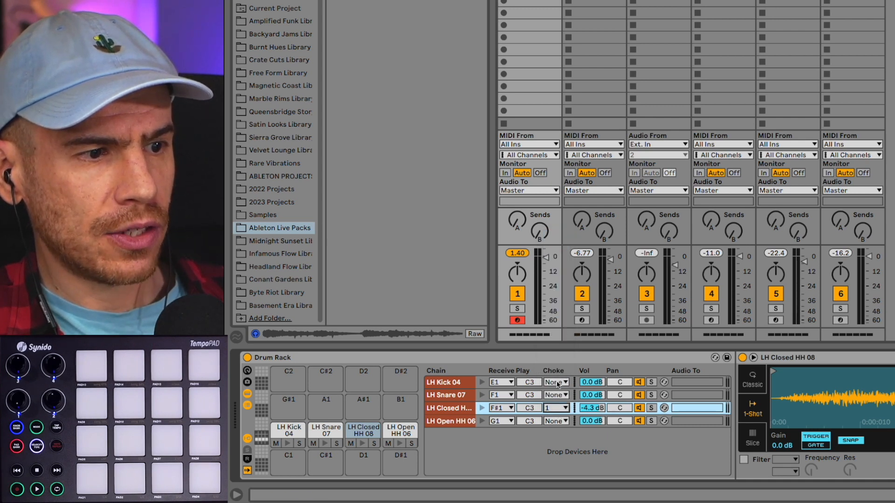
pyautogui.click(560, 422)
pyautogui.click(557, 258)
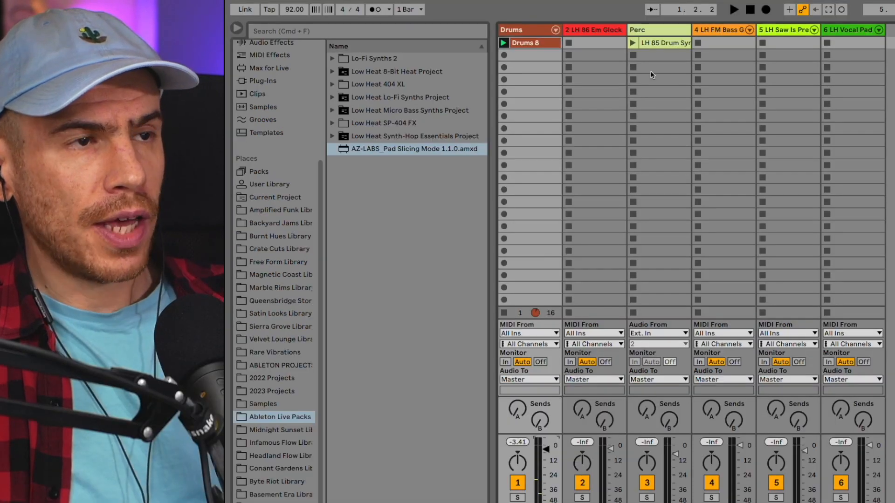
# Launch the LH 85 drum clip on the Perc track
pyautogui.click(633, 43)
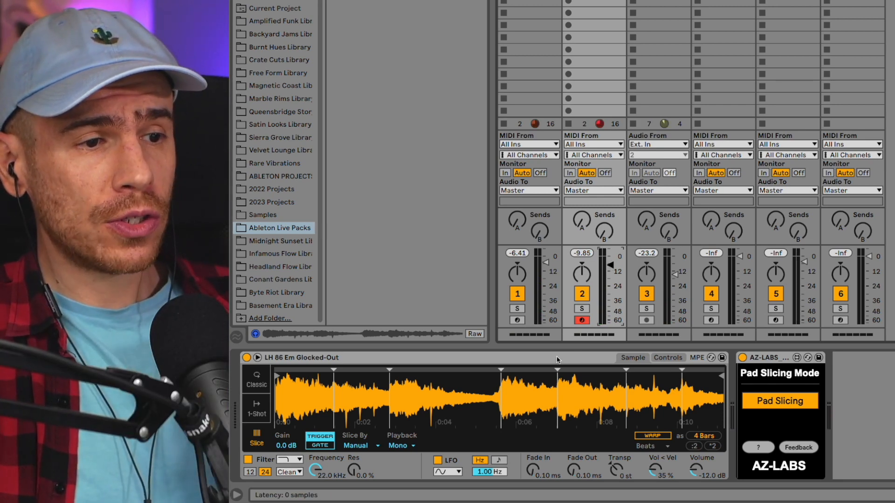
# Save track 2, with its slicing sampler and Pad Slicing Mode device, as the default MIDI track
pyautogui.click(766, 363)
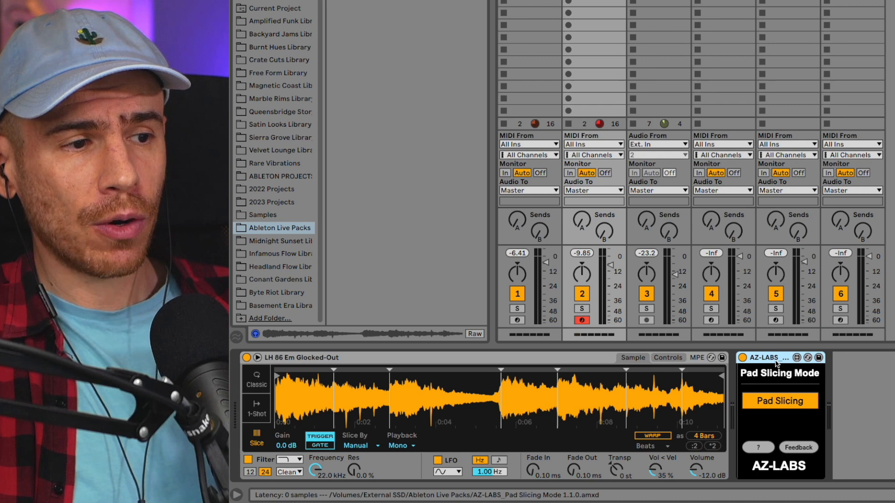
pyautogui.click(543, 358)
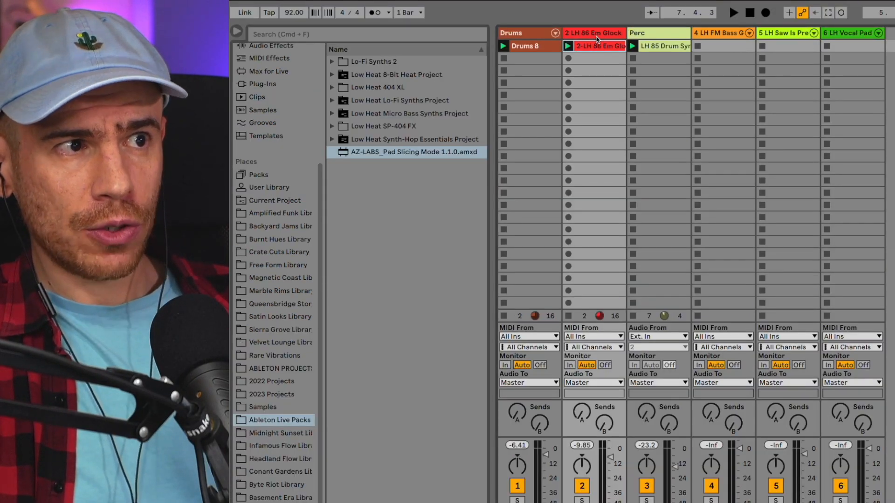
pyautogui.click(598, 33)
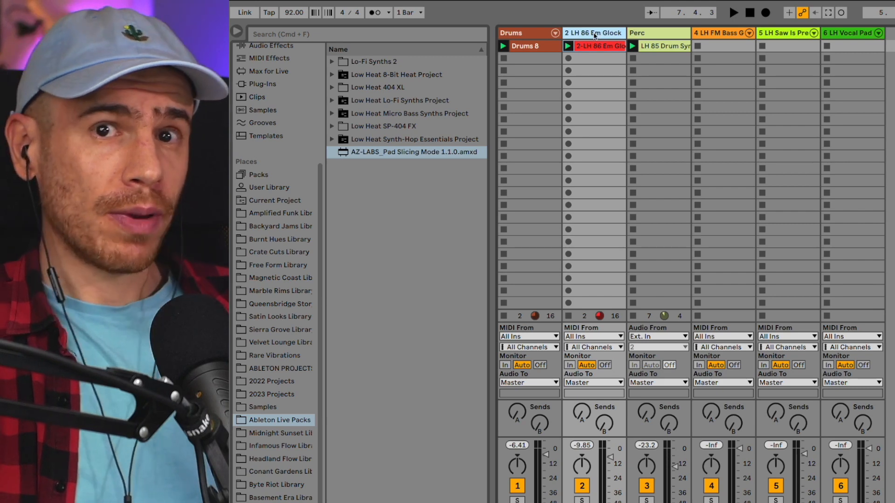
pyautogui.rightClick(595, 35)
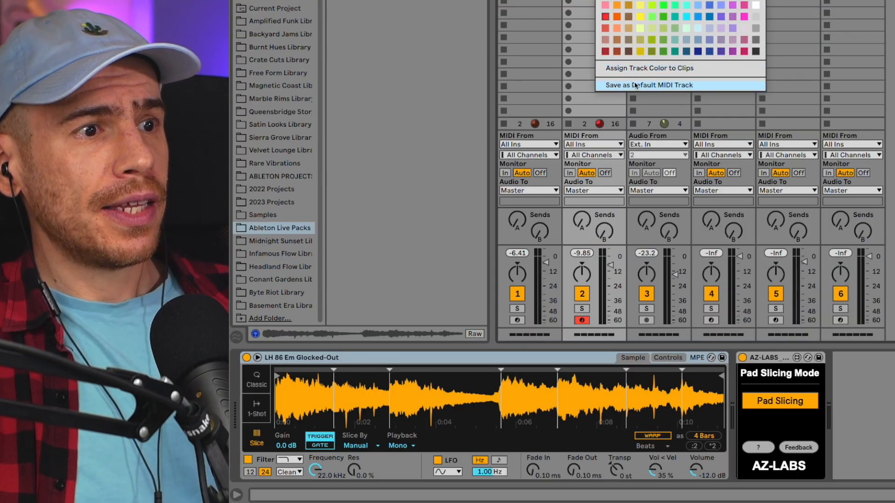
pyautogui.click(649, 84)
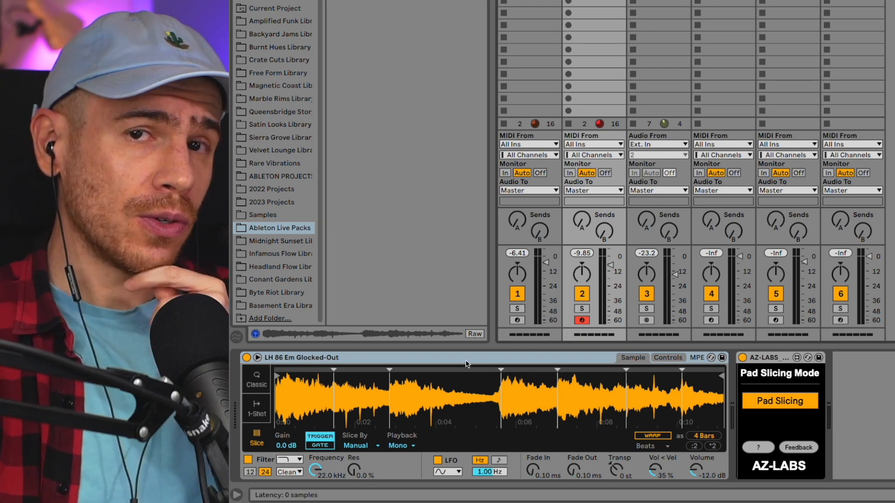
pyautogui.click(704, 92)
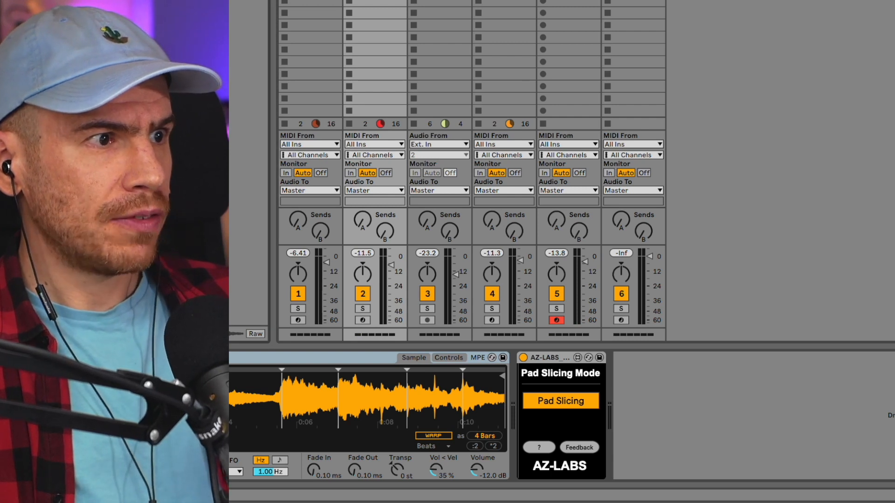
# Add an Auto Filter after Pad Slicing Mode on track 2 and set its low-pass to 972 Hz with 43% resonance
pyautogui.moveTo(209, 51); pyautogui.dragTo(704, 453)
pyautogui.moveTo(776, 428); pyautogui.dragTo(727, 413)
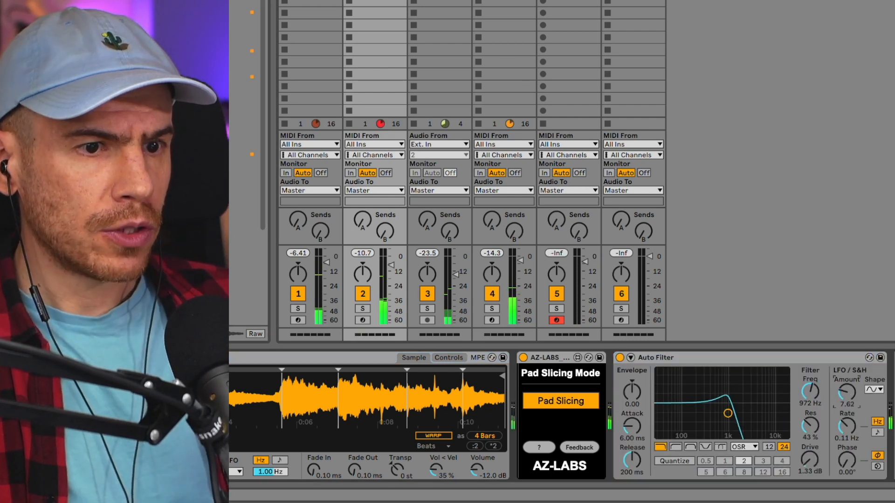
# Set the Auto Filter's LFO amount to 30.0 and sync its rate to the tempo at 1/2
pyautogui.moveTo(846, 392); pyautogui.dragTo(847, 383)
pyautogui.click(878, 432)
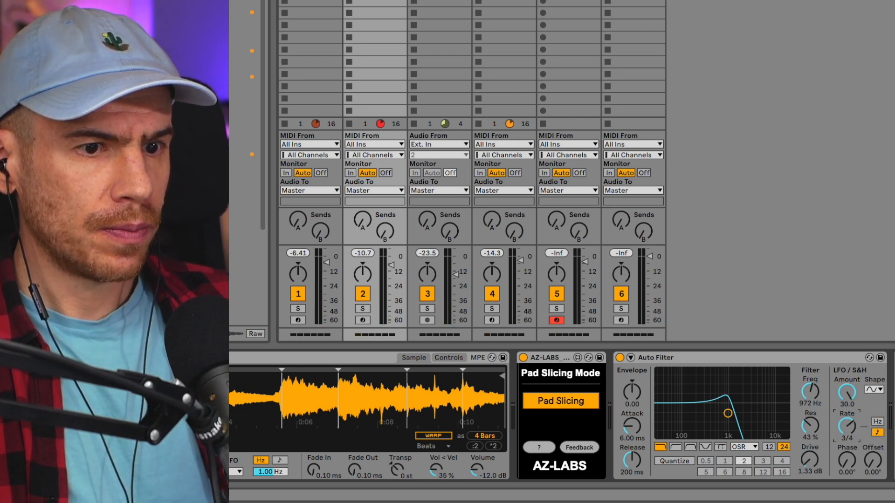
pyautogui.moveTo(846, 425); pyautogui.dragTo(847, 422)
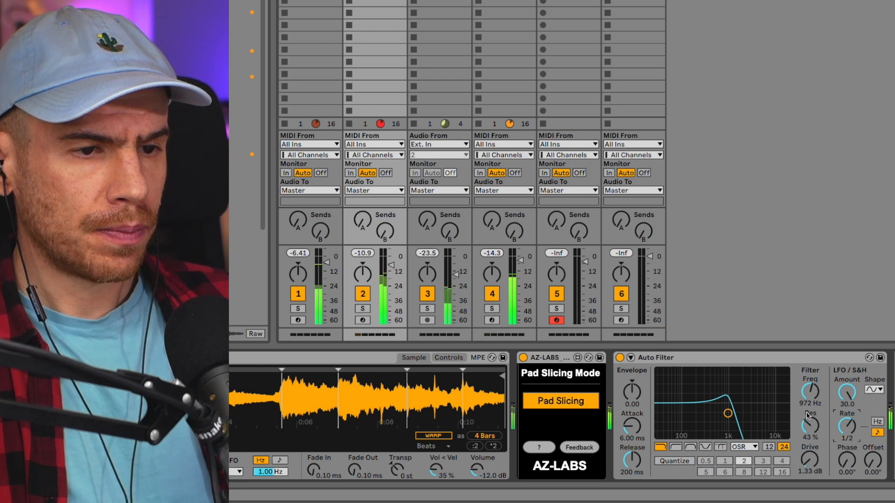
# Lower the Auto Filter's frequency to 227 Hz with 51% resonance and set the LFO rate to 1/4
pyautogui.moveTo(728, 413); pyautogui.dragTo(720, 413)
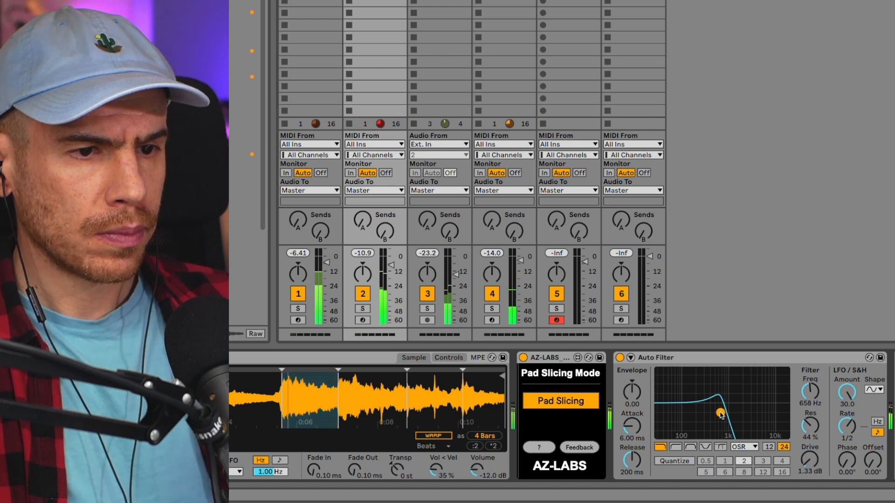
pyautogui.moveTo(847, 425); pyautogui.dragTo(846, 440)
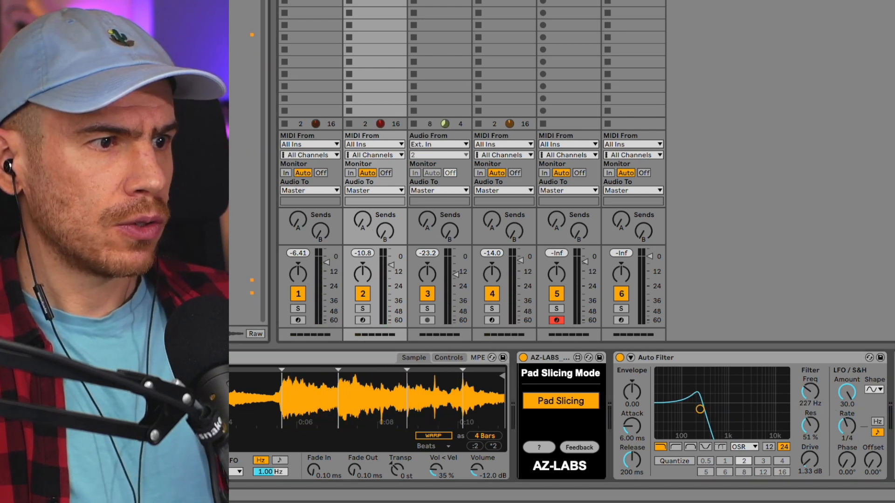
# Add a Reverb effect to the selected track
pyautogui.doubleClick(243, 189)
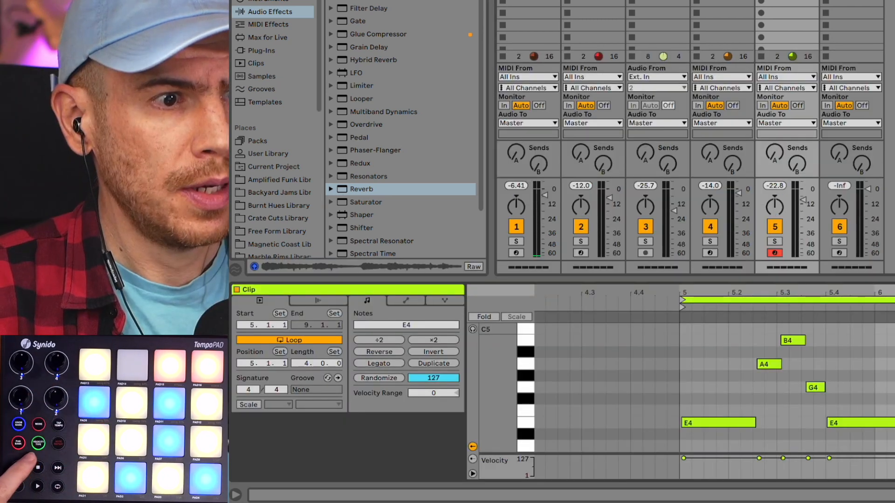
# Arm track 6, the LH Vocal Pad track, for recording
pyautogui.click(864, 240)
pyautogui.click(843, 254)
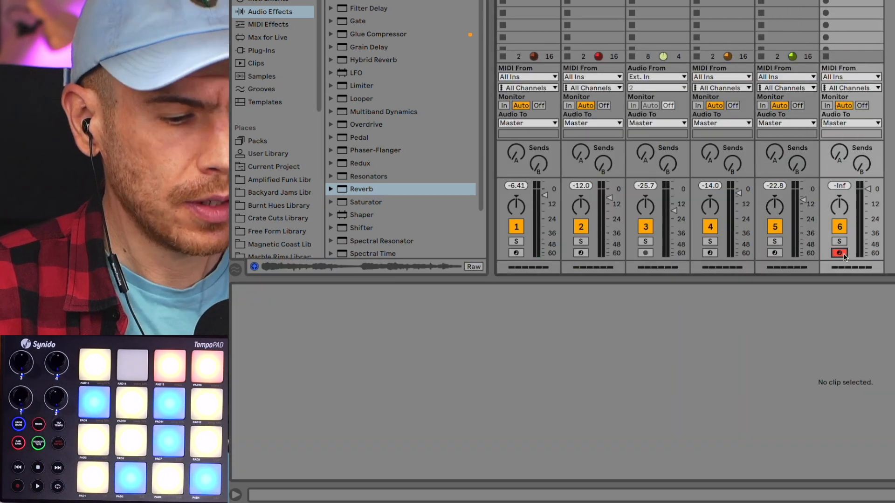